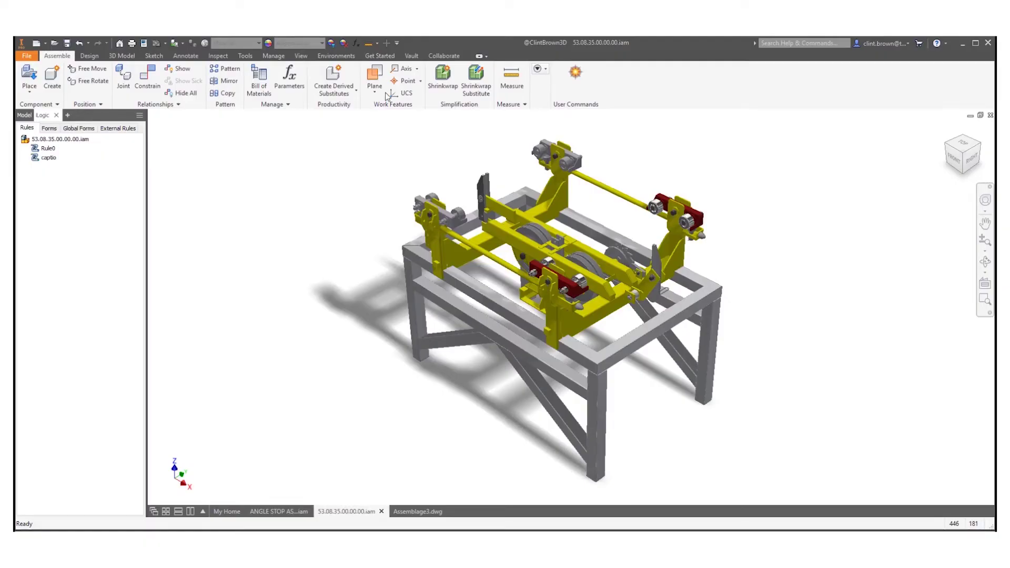
# - Switch the ribbon to the Collaborate tab
pyautogui.click(445, 56)
# - Show the Shared Views panel, widen it, and dock it in the browser beside the Logic tab
pyautogui.click(27, 84)
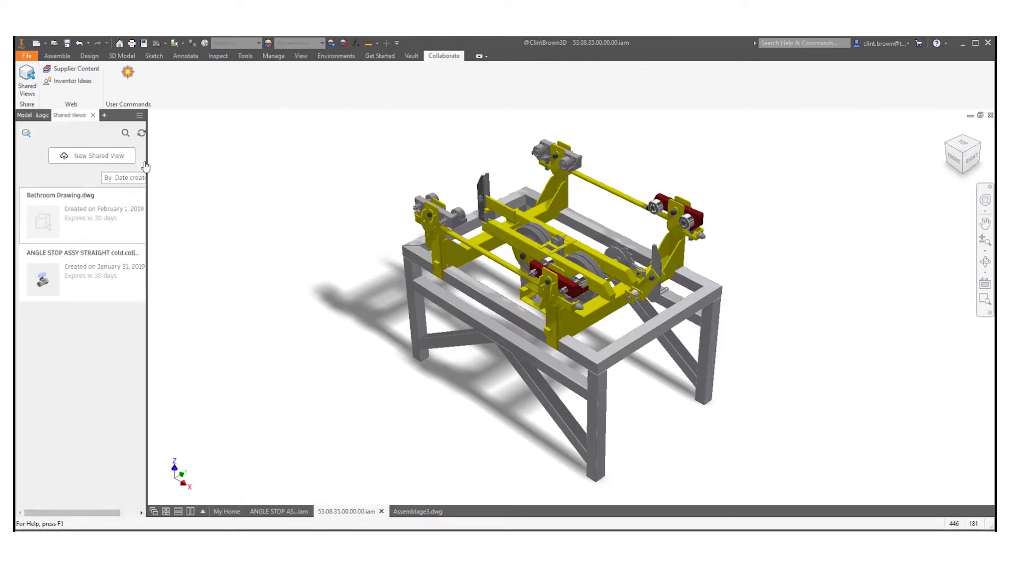
pyautogui.moveTo(147, 257); pyautogui.dragTo(182, 258)
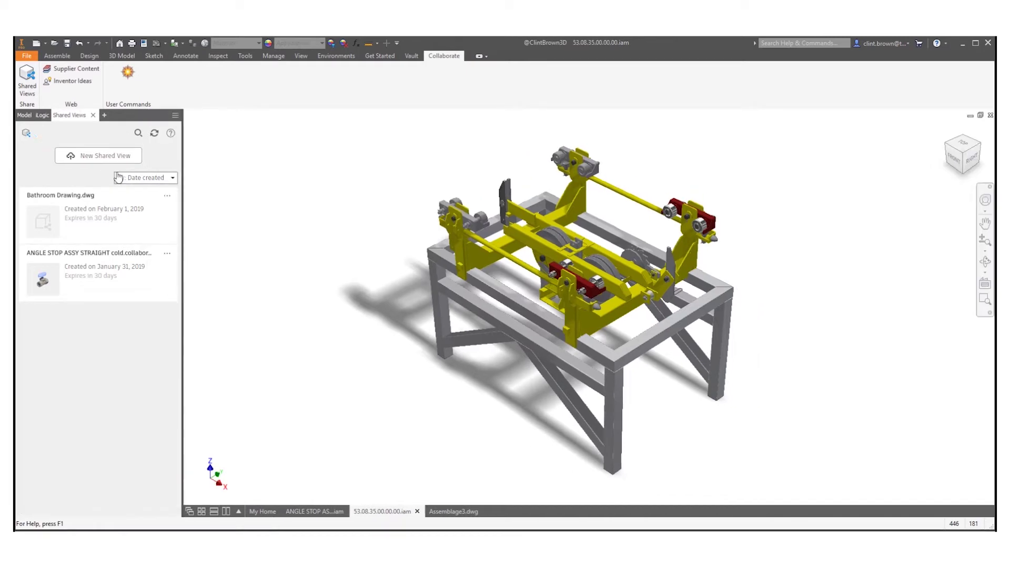
pyautogui.click(72, 120)
pyautogui.moveTo(855, 200); pyautogui.dragTo(453, 218)
pyautogui.moveTo(377, 187); pyautogui.dragTo(66, 119)
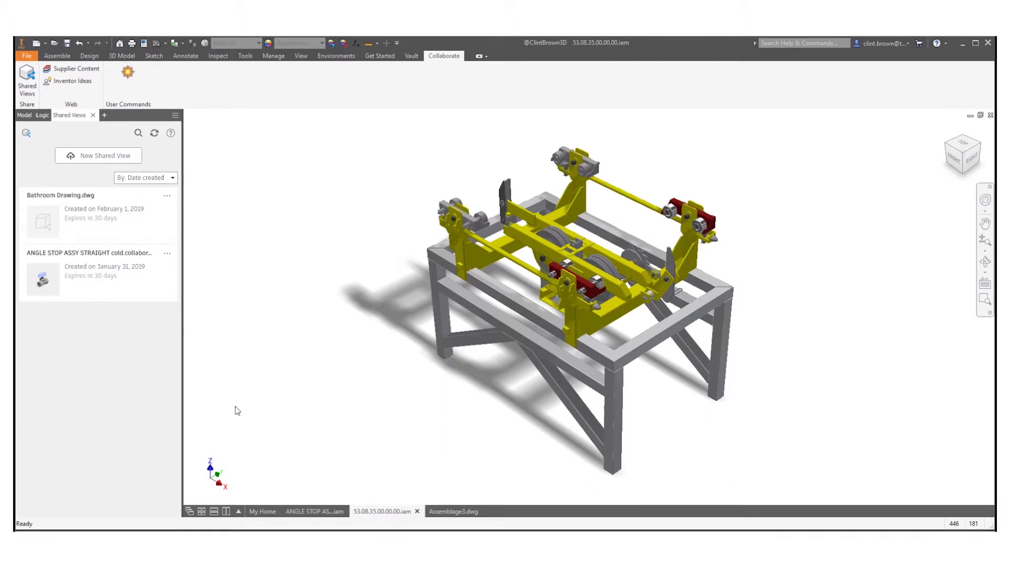
# - Share the assembly as a new shared view, keeping the default name 53.08.35.00.00.00
pyautogui.click(106, 156)
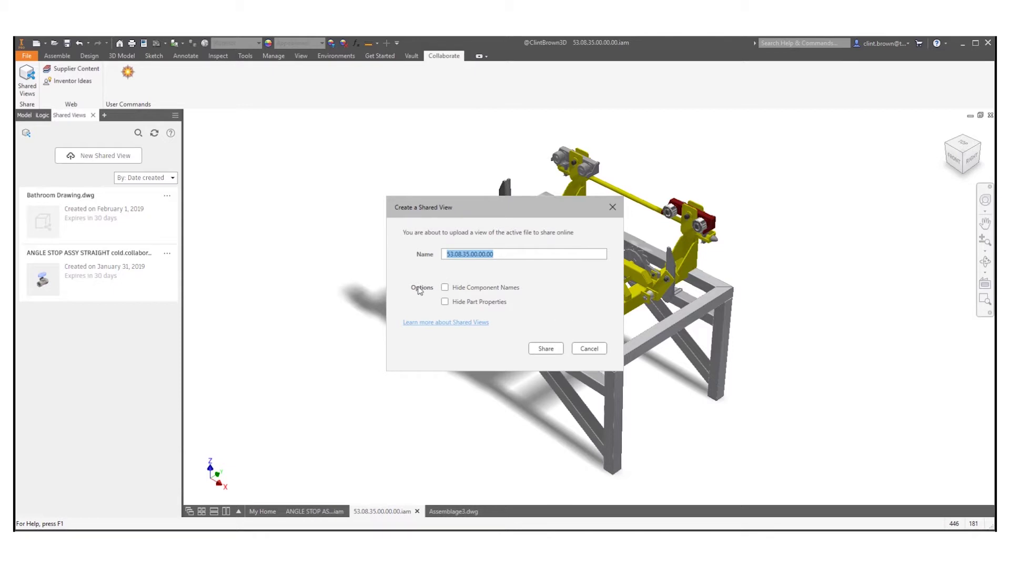
pyautogui.click(547, 350)
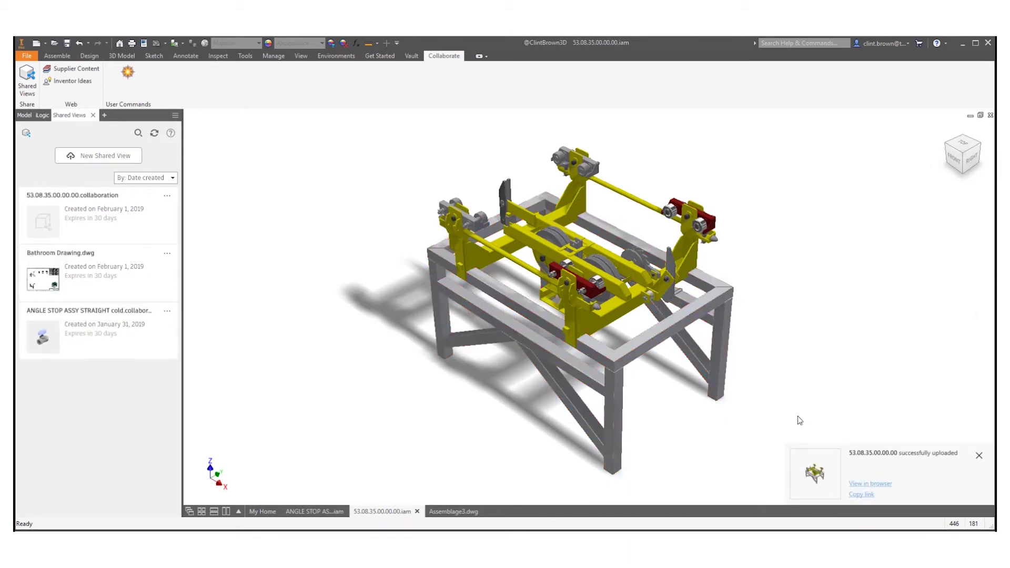
# - Open the uploaded 53.08.35.00.00.00 shared view in Autodesk Viewer from the upload notification
pyautogui.click(871, 484)
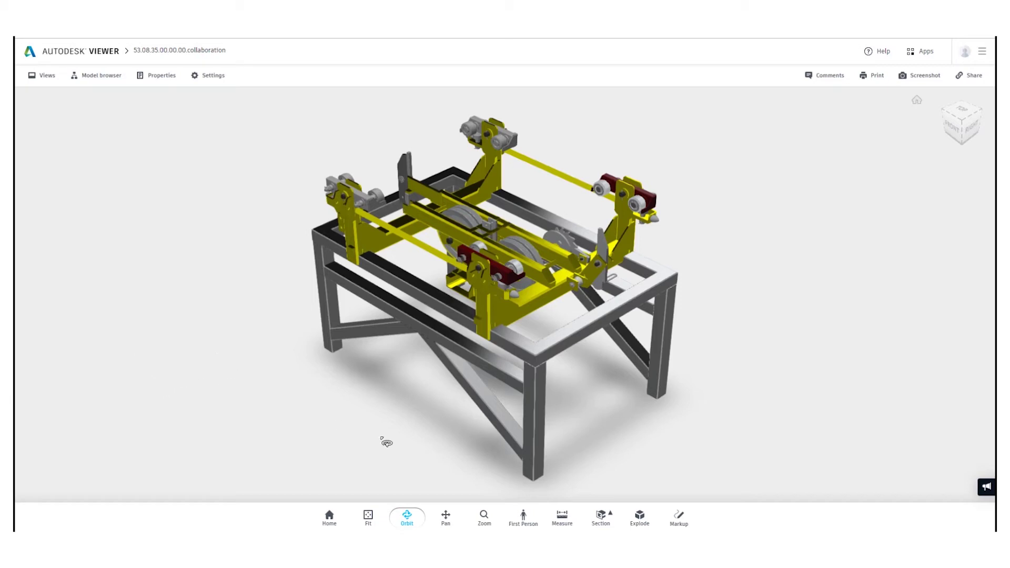
# - Measure a table leg from bottom to top corner, about 1006.0 mm, viewed from a low front angle
pyautogui.moveTo(393, 377); pyautogui.dragTo(392, 463)
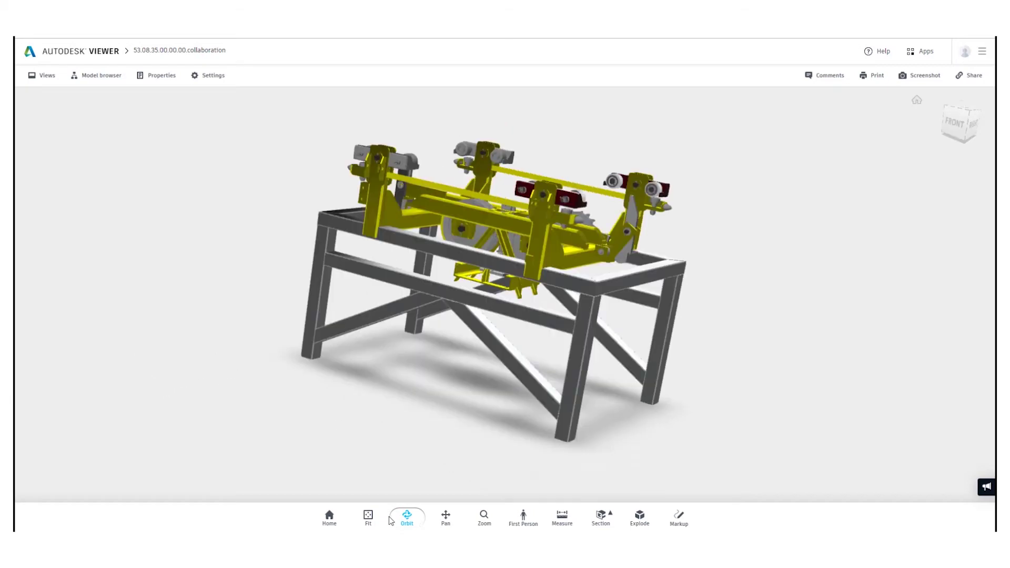
pyautogui.click(562, 517)
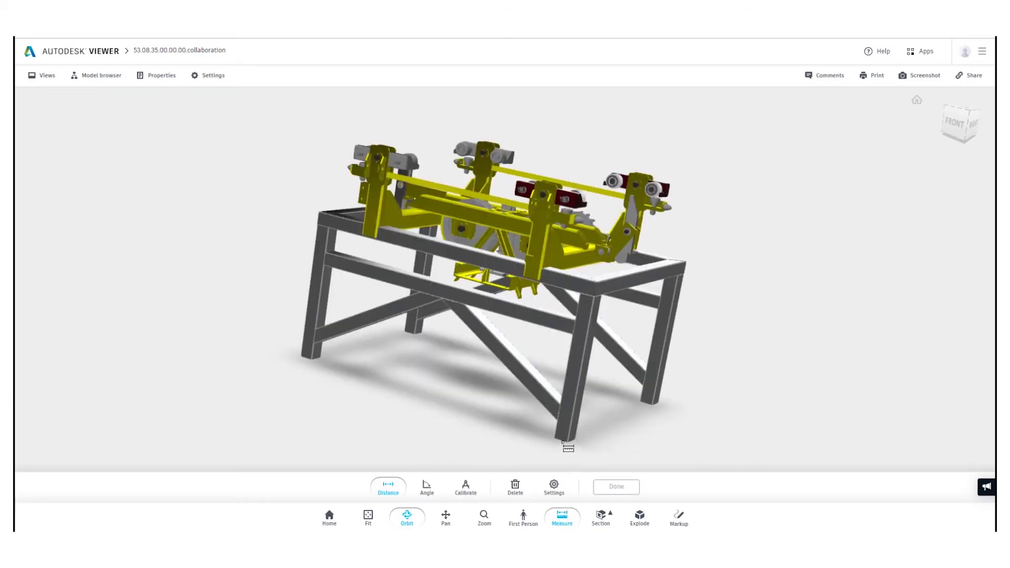
pyautogui.click(568, 443)
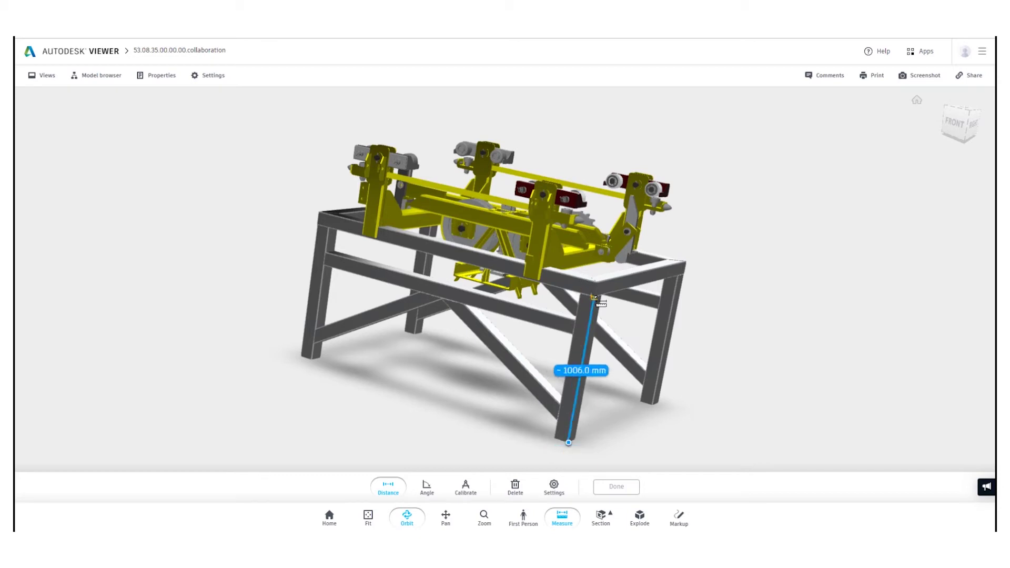
pyautogui.click(594, 297)
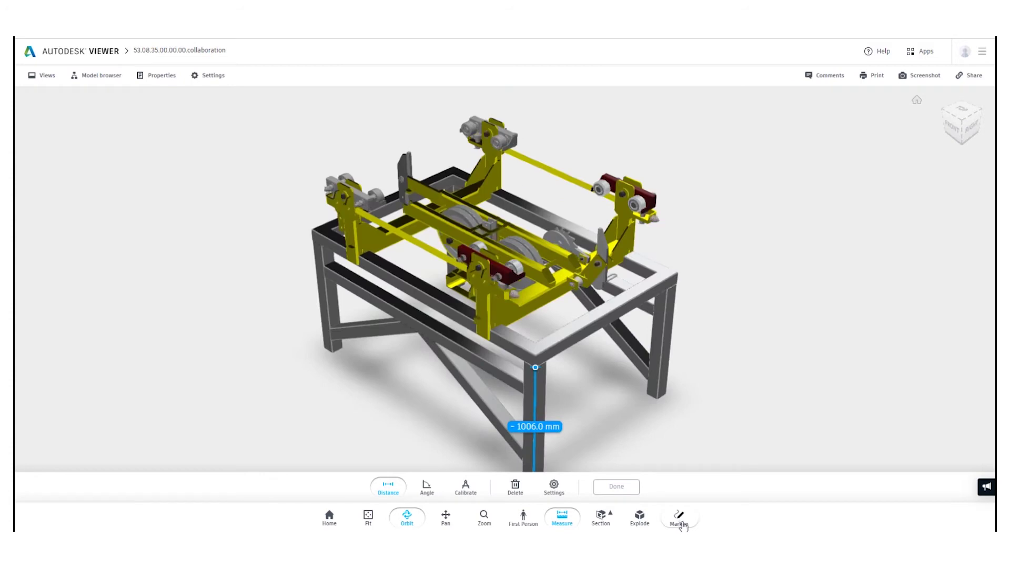
pyautogui.scroll(-5, 490, 255)
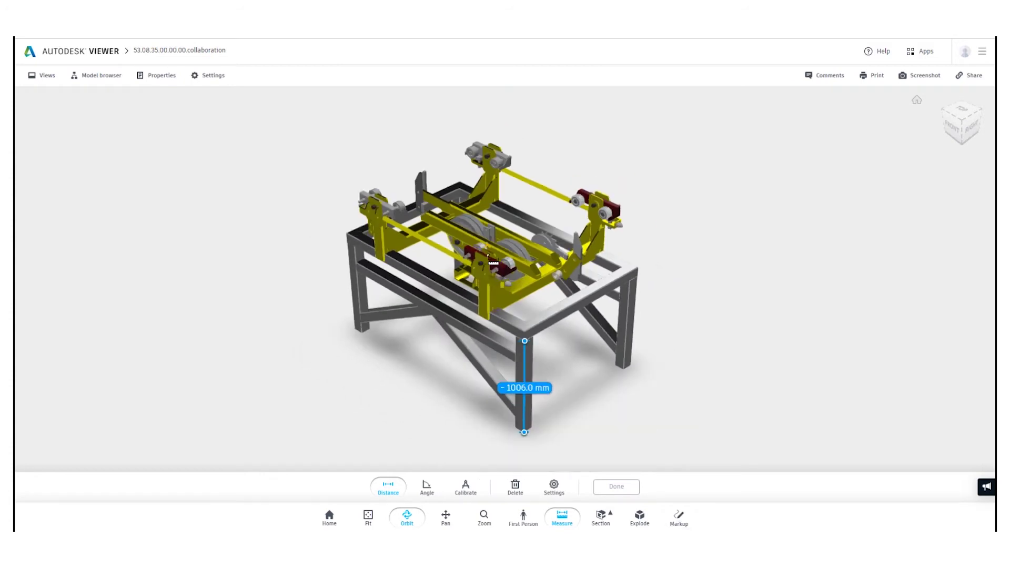
pyautogui.scroll(6, 492, 261)
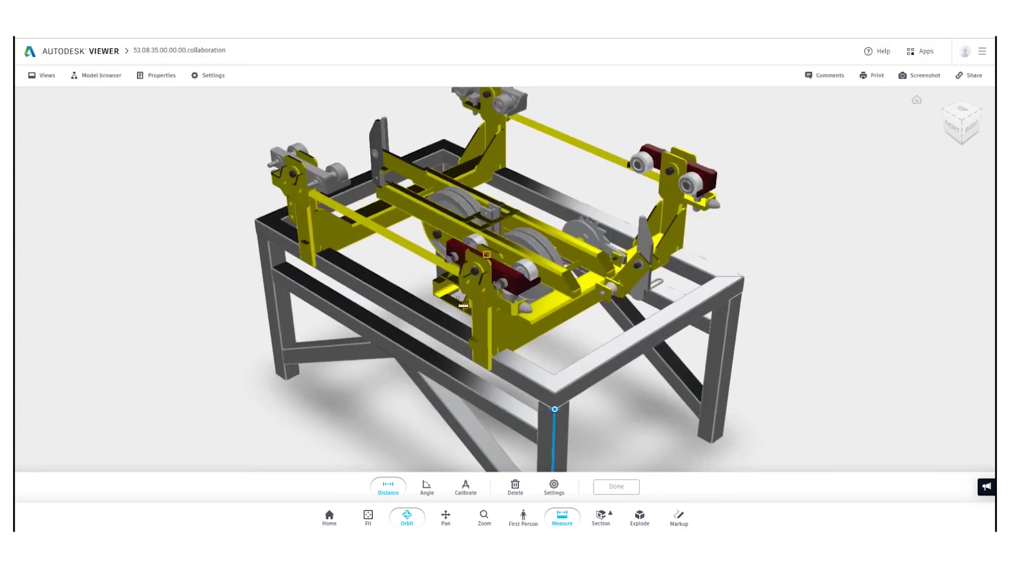
# - Mark up the red bracket assembly with a revision cloud and an arrow pointing to it
pyautogui.click(679, 518)
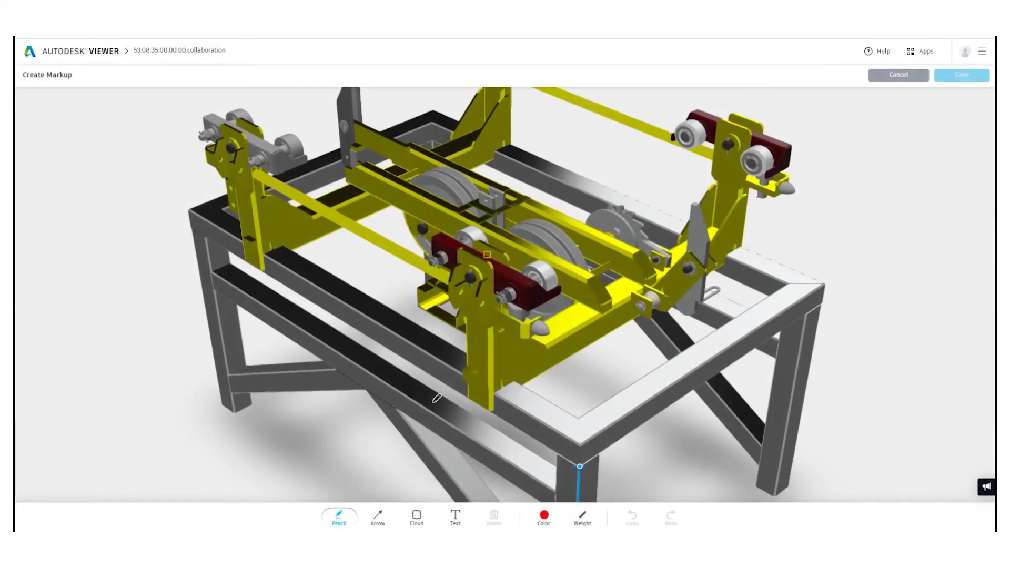
pyautogui.click(417, 516)
pyautogui.moveTo(421, 226); pyautogui.dragTo(577, 349)
pyautogui.click(378, 524)
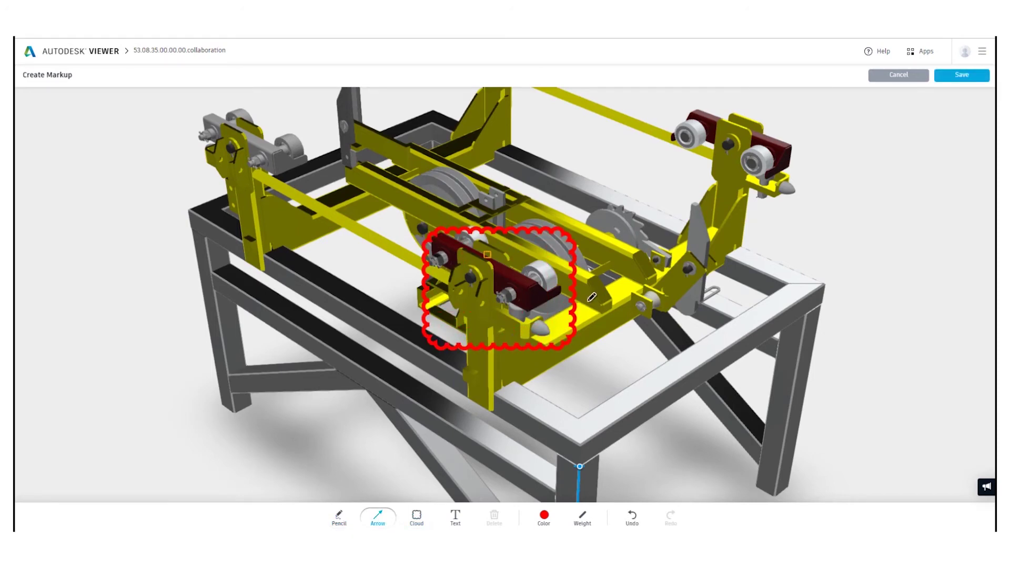
pyautogui.moveTo(810, 216); pyautogui.dragTo(578, 270)
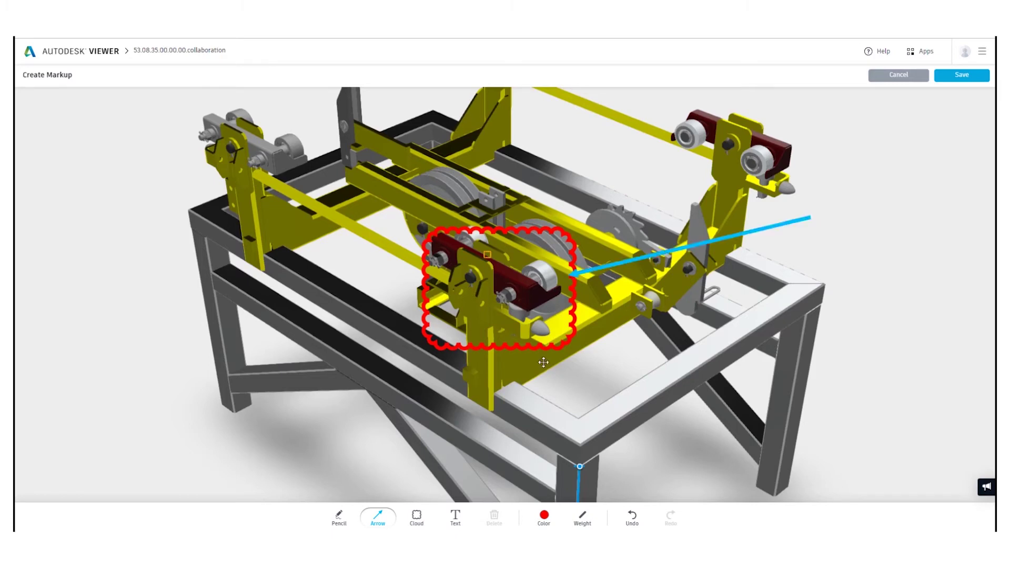
# - Add a 'Comment' text label at the arrow's end and save the markup as a comment
pyautogui.click(455, 516)
pyautogui.click(812, 197)
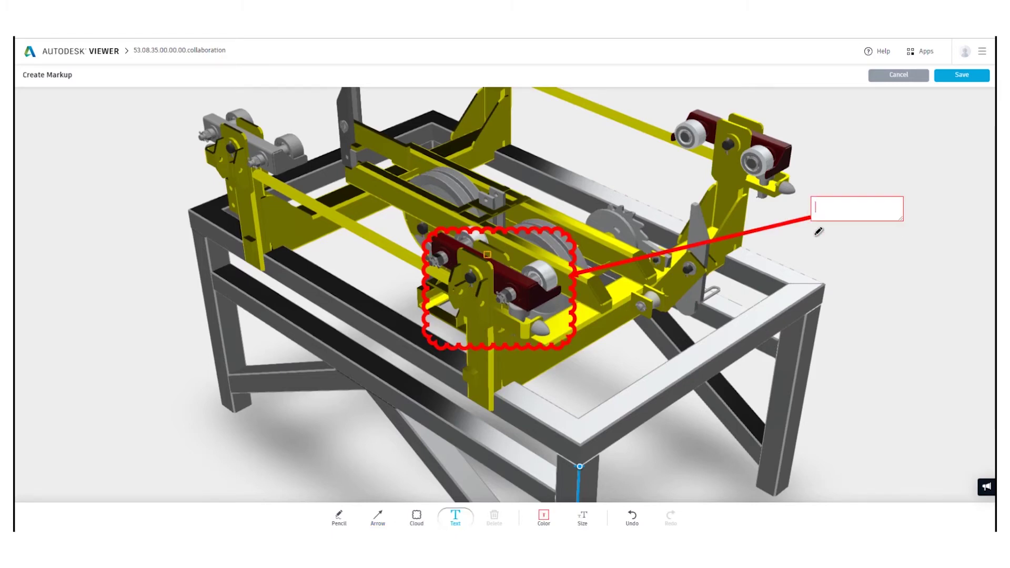
pyautogui.write('Comment')
pyautogui.click(841, 251)
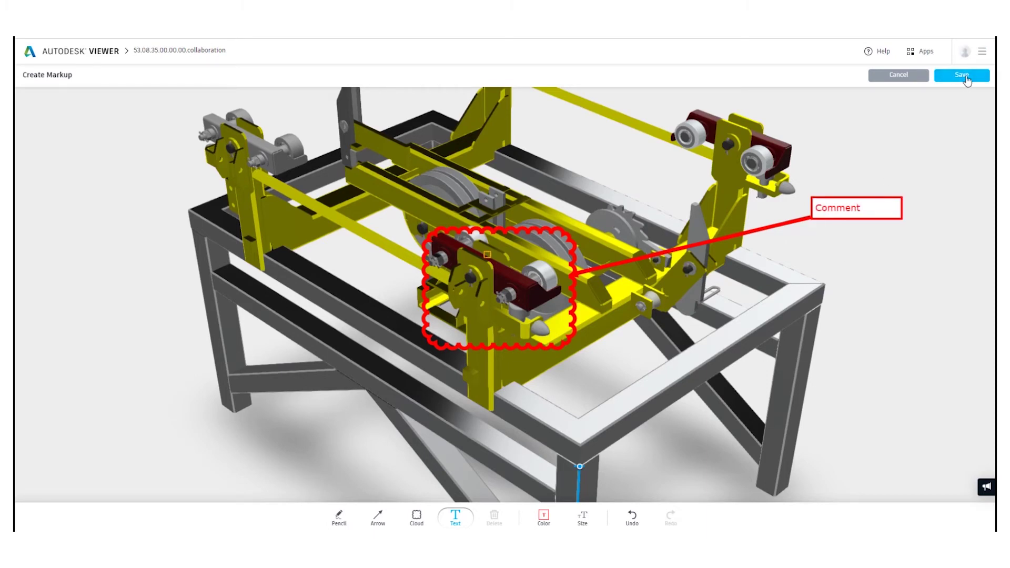
pyautogui.click(963, 75)
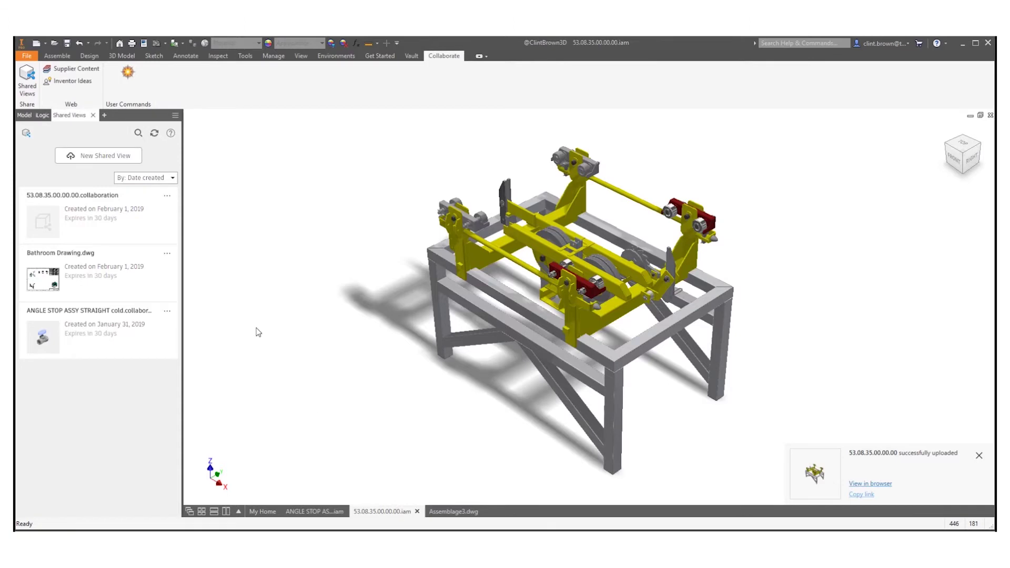
# - Dismiss the upload notification, refresh the shared views, and open the 53.08.35.00.00.00 view
pyautogui.click(979, 457)
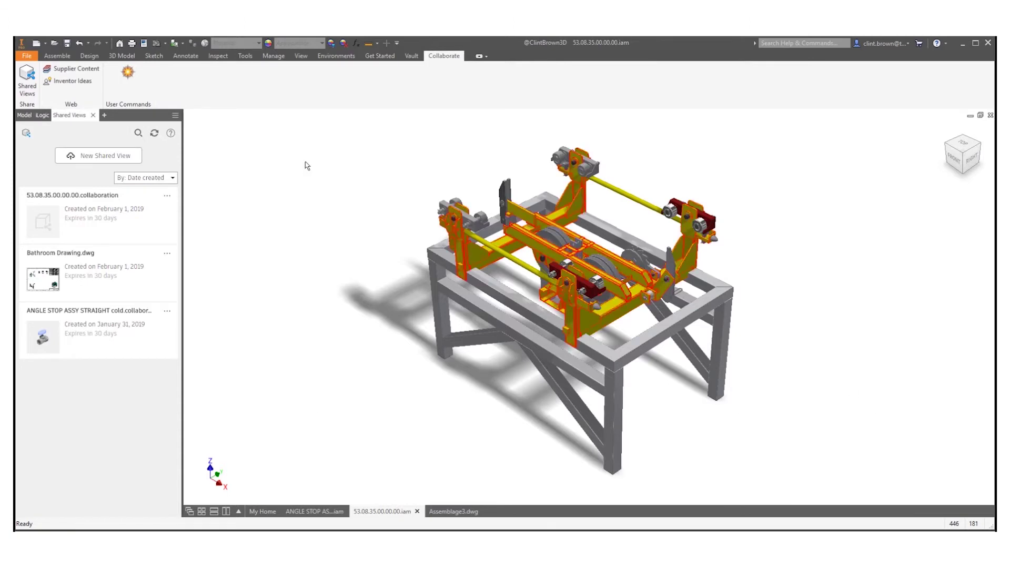
pyautogui.click(155, 133)
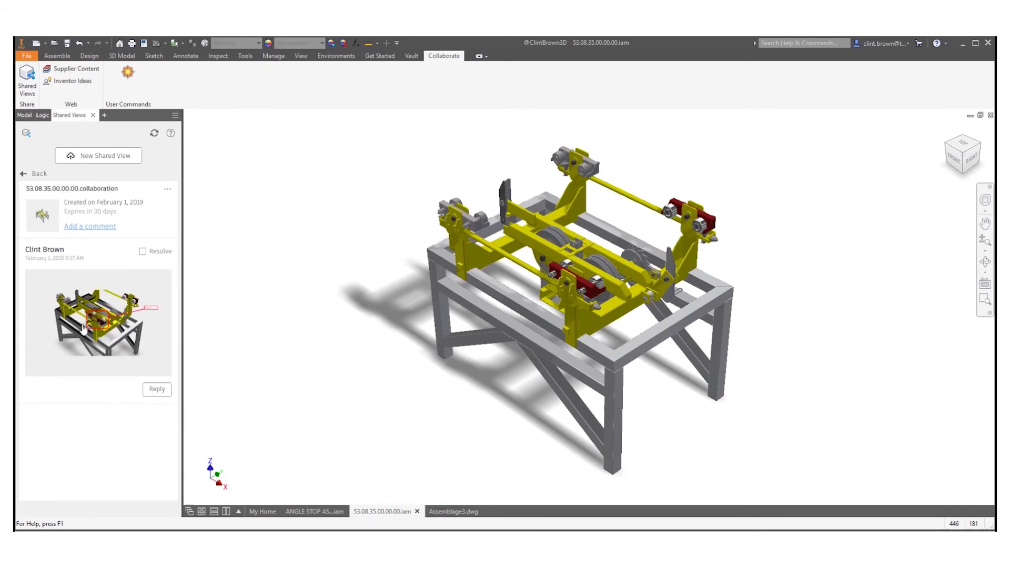
pyautogui.click(80, 329)
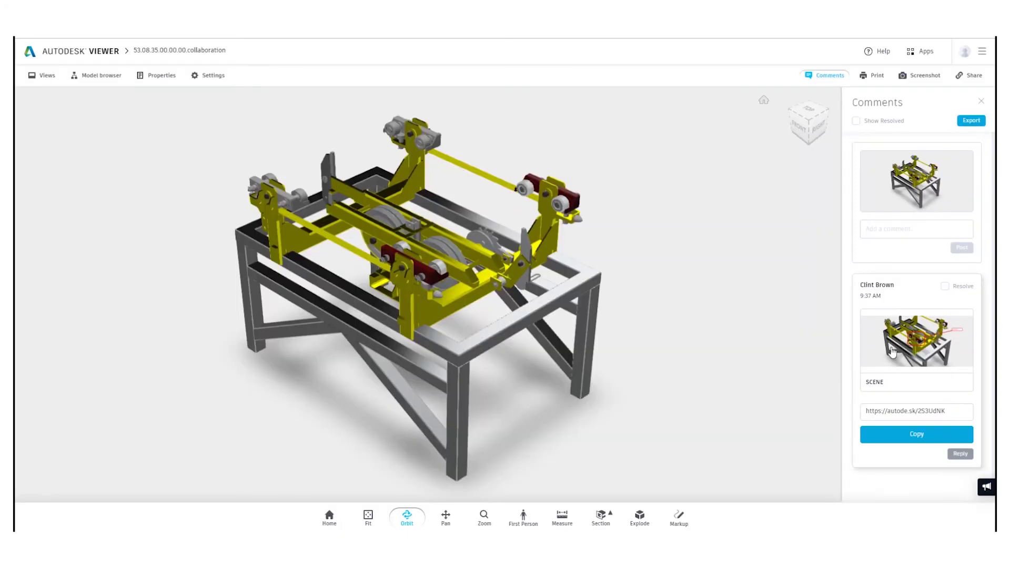
# - View the comment's saved markup, close it, and mark the comment as resolved
pyautogui.click(891, 465)
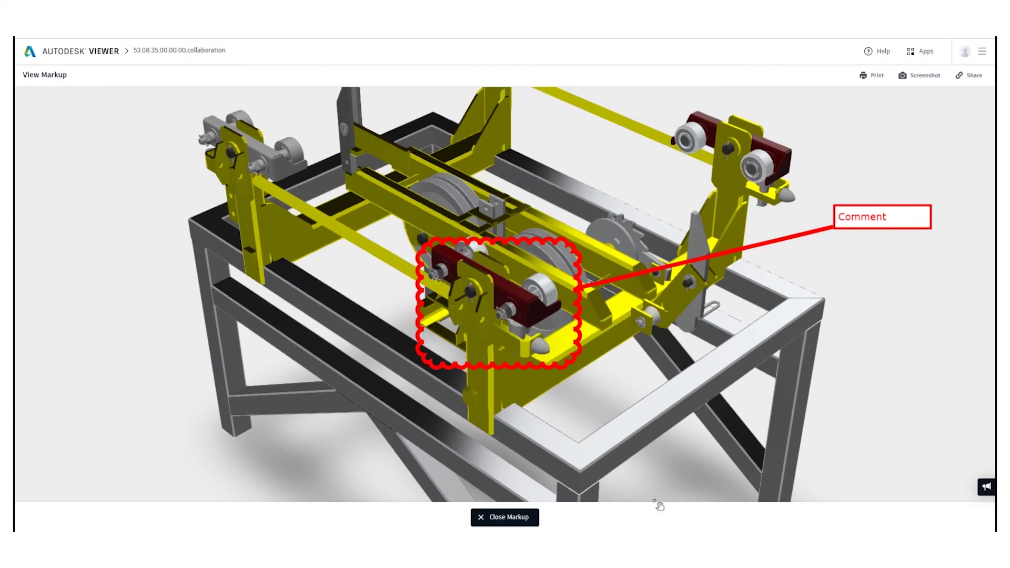
pyautogui.click(518, 518)
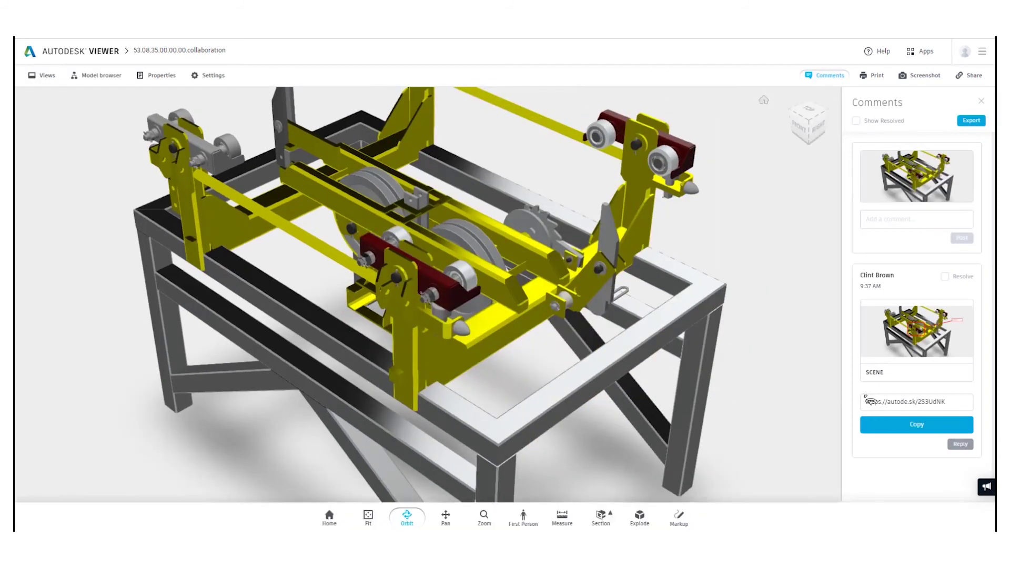
pyautogui.click(945, 283)
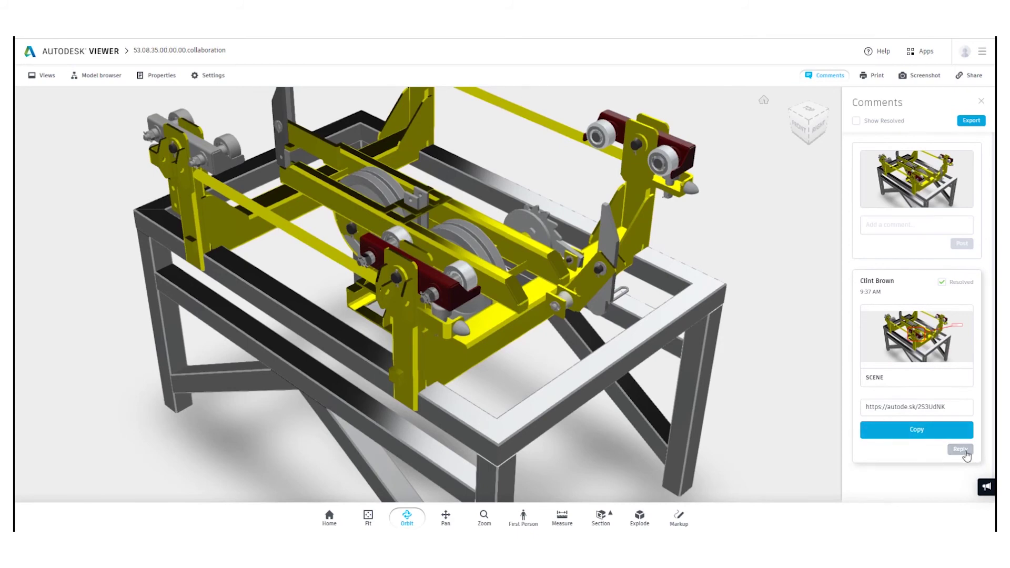
pyautogui.click(981, 102)
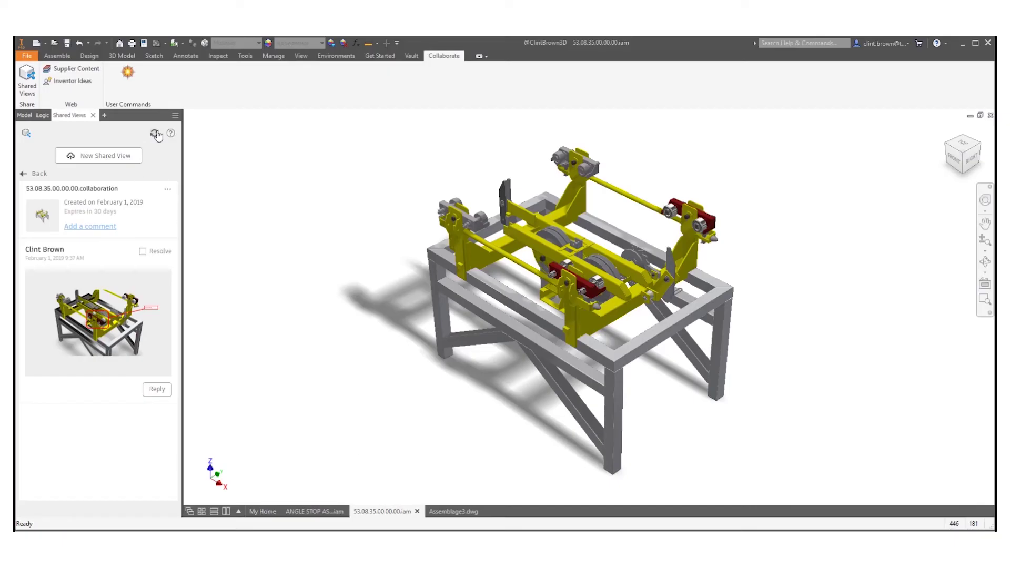
# - Refresh the list and extend the 53.08.35.00.00.00 shared view's expiry to 31 days
pyautogui.click(155, 135)
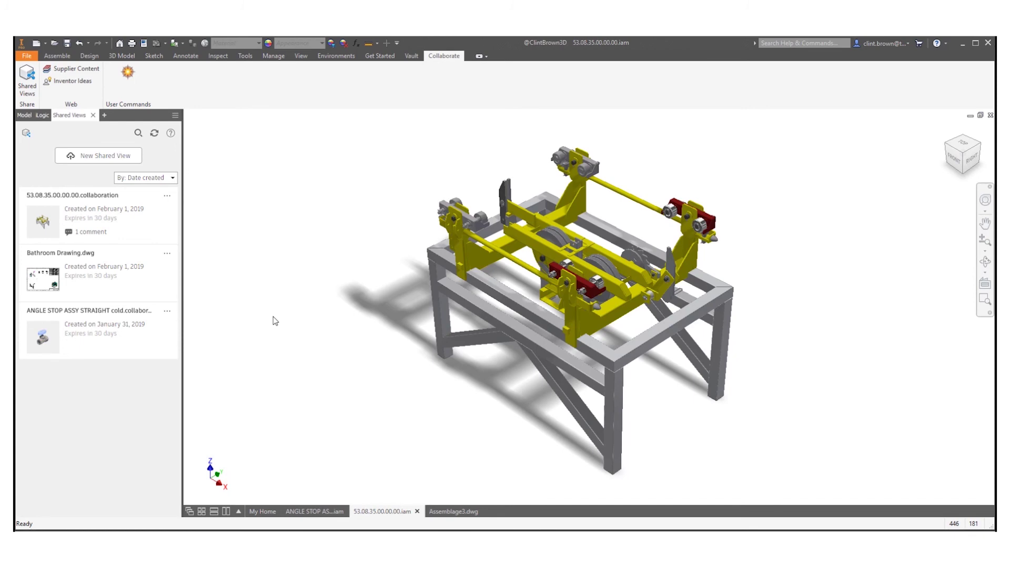
pyautogui.click(166, 196)
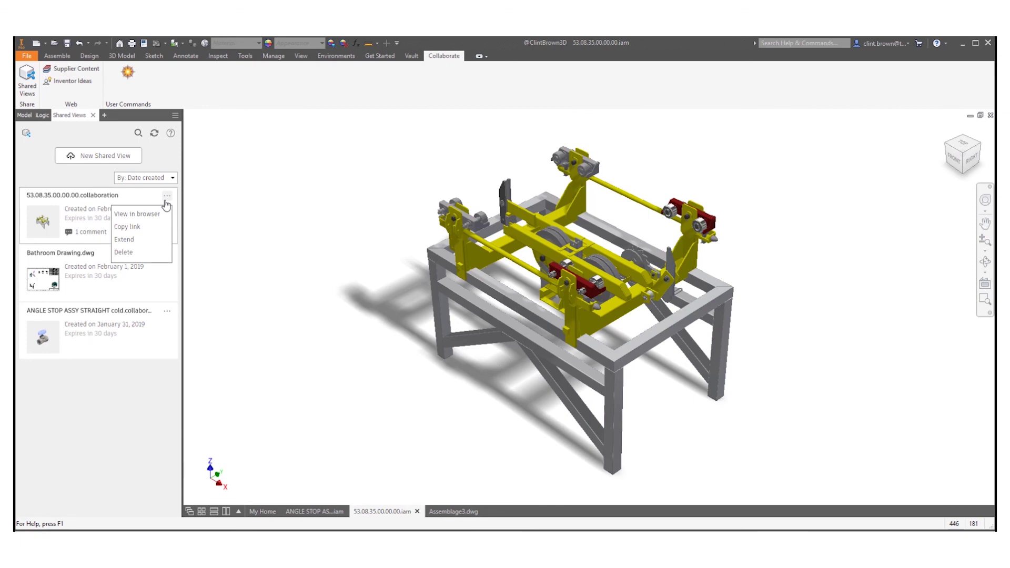
pyautogui.click(129, 240)
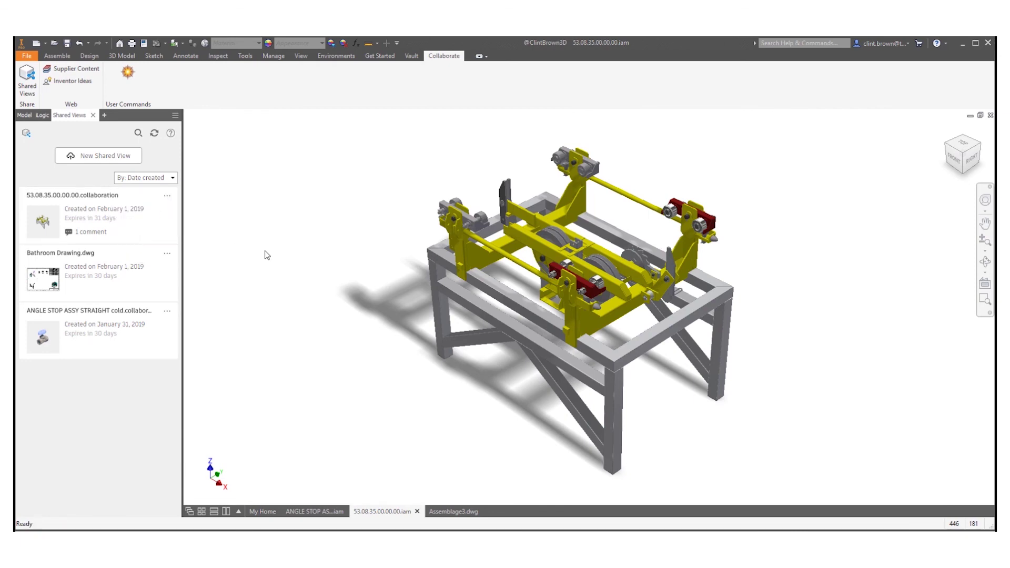
# - Open Account Details from the user account menu in the title bar
pyautogui.click(908, 45)
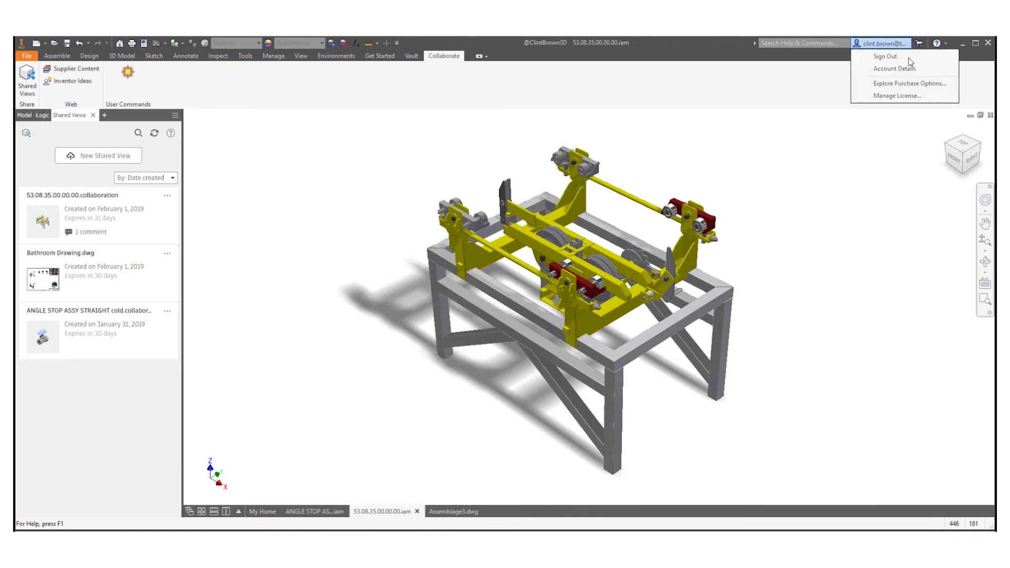
pyautogui.click(904, 69)
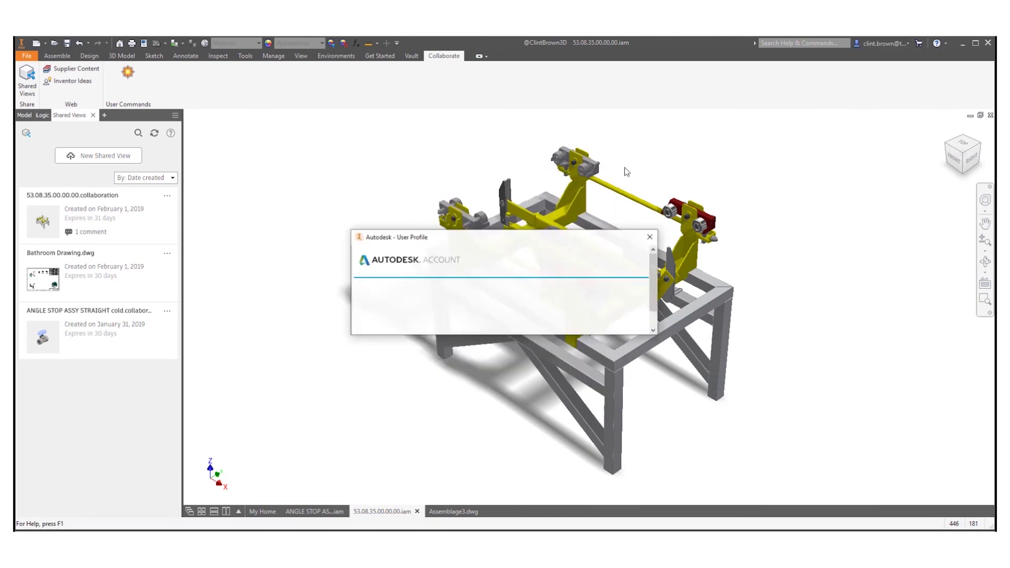